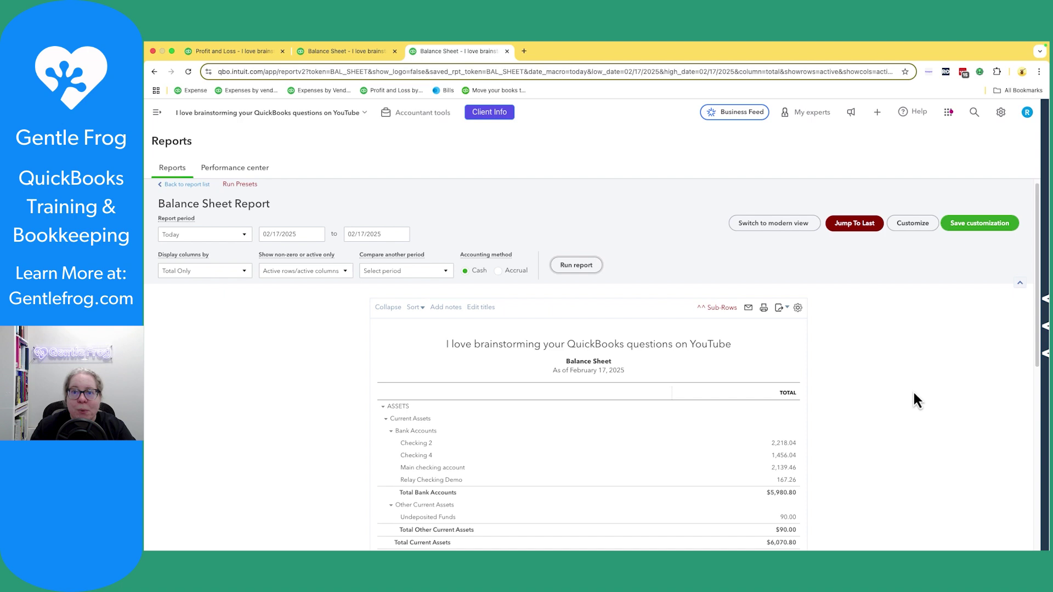
{"action": "scroll", "coordinate": [917, 401], "scroll_direction": "down", "scroll_amount": 8}
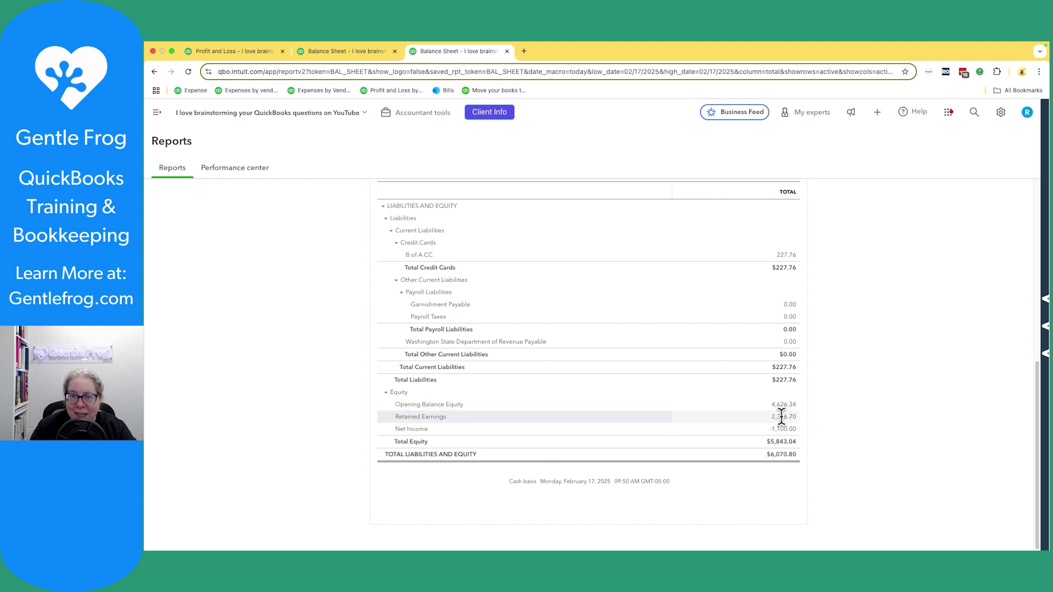
- Open the main navigation menu from the Balance Sheet's equity section
{"action": "left_click", "coordinate": [156, 112]}
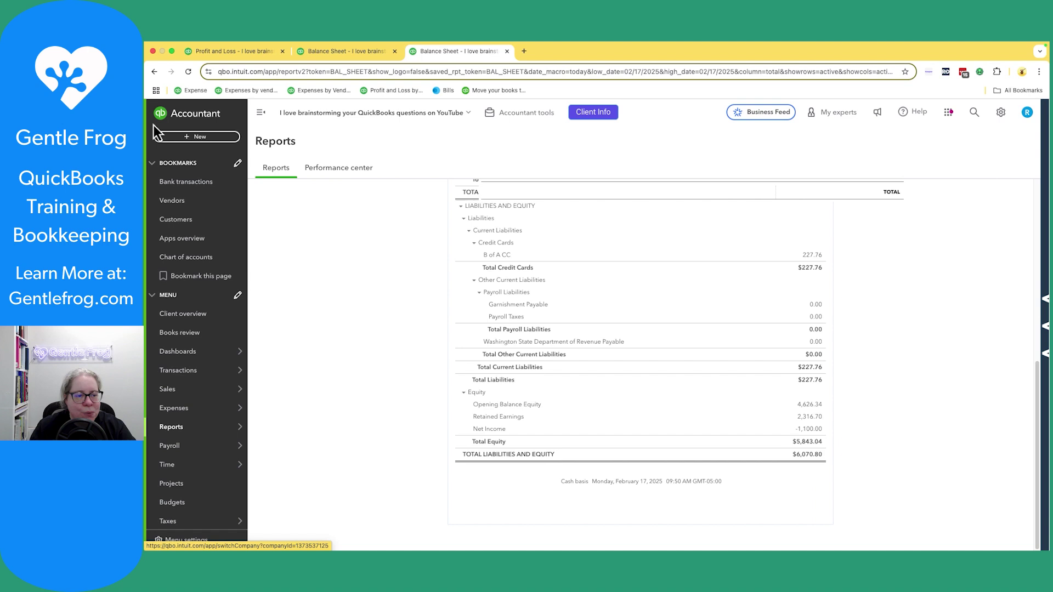
- Search the chart of accounts for 'Retain' to locate Retained Earnings
{"action": "left_click", "coordinate": [183, 257]}
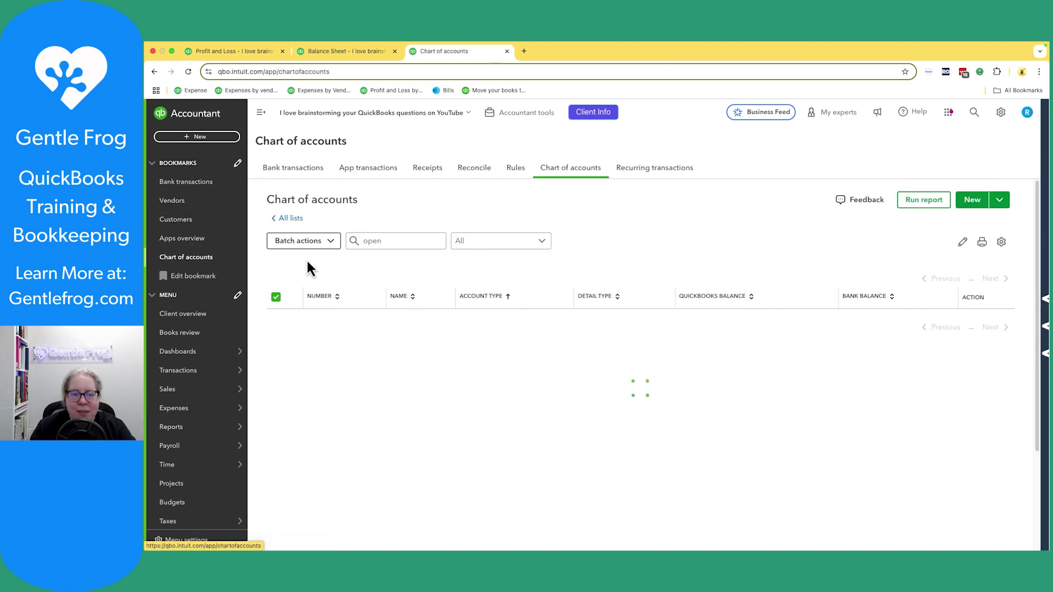
{"action": "left_click", "coordinate": [368, 241]}
{"action": "key", "text": "BackSpace"}
{"action": "key", "text": "BackSpace"}
{"action": "key", "text": "BackSpace"}
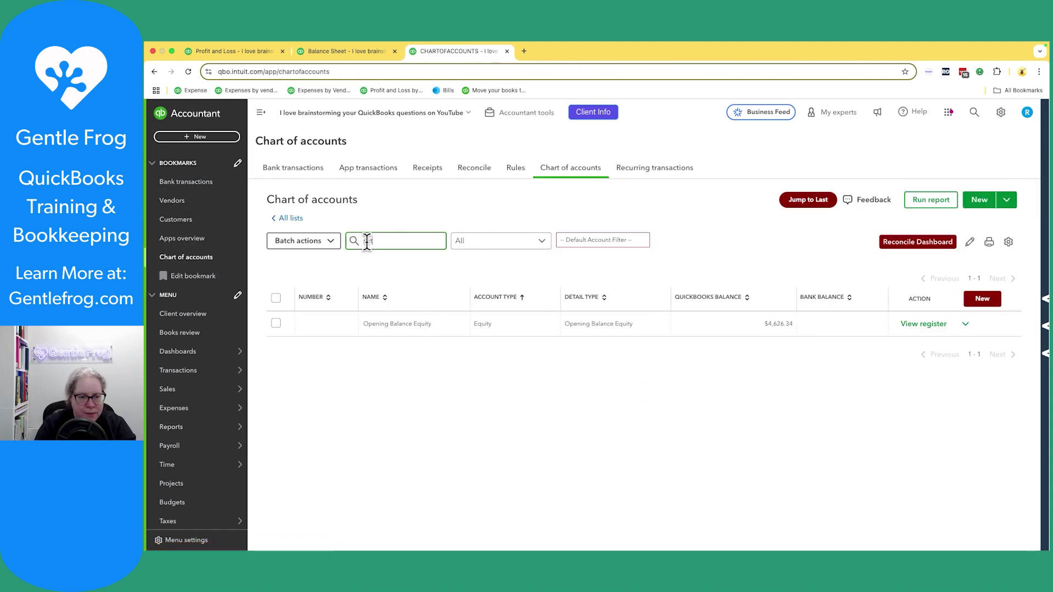
{"action": "type", "text": "Retain"}
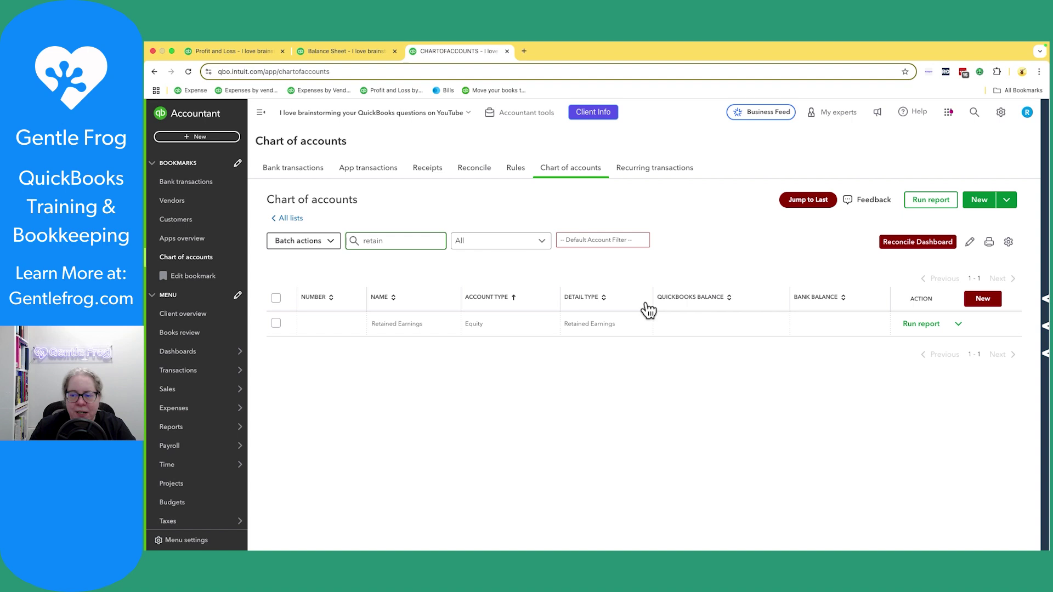
- Run the Account QuickReport for the Retained Earnings account
{"action": "left_click", "coordinate": [958, 324]}
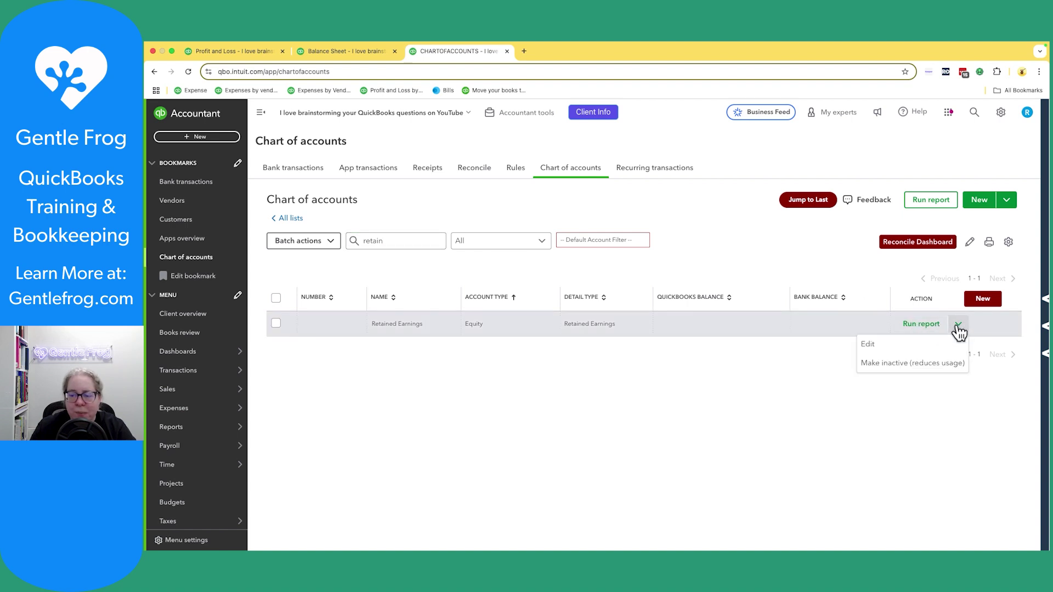
{"action": "left_click", "coordinate": [922, 324]}
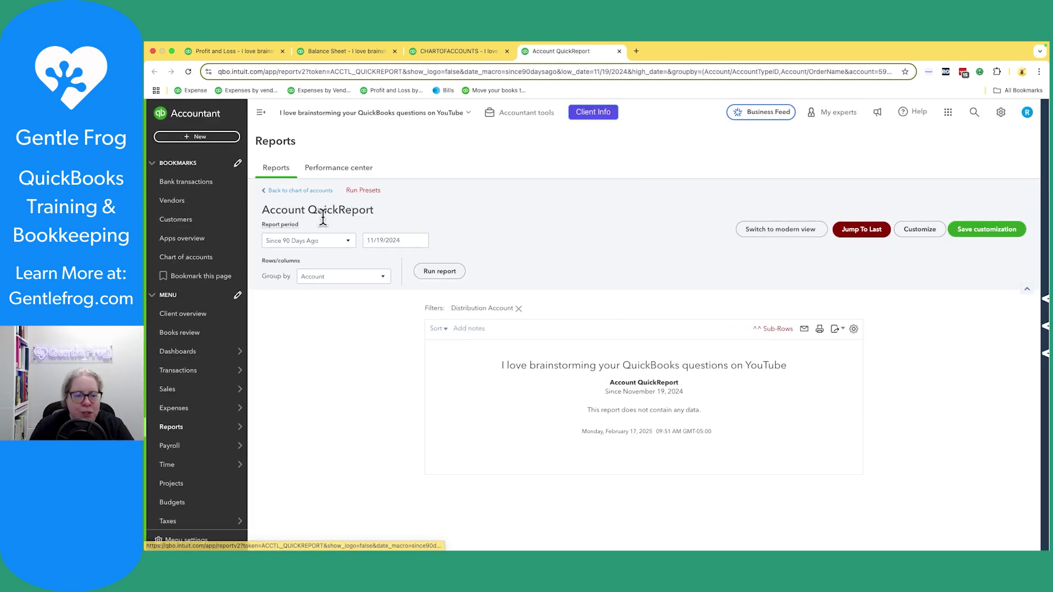
- Rerun the Retained Earnings QuickReport for All Dates, find it empty, and close it
{"action": "left_click", "coordinate": [308, 240]}
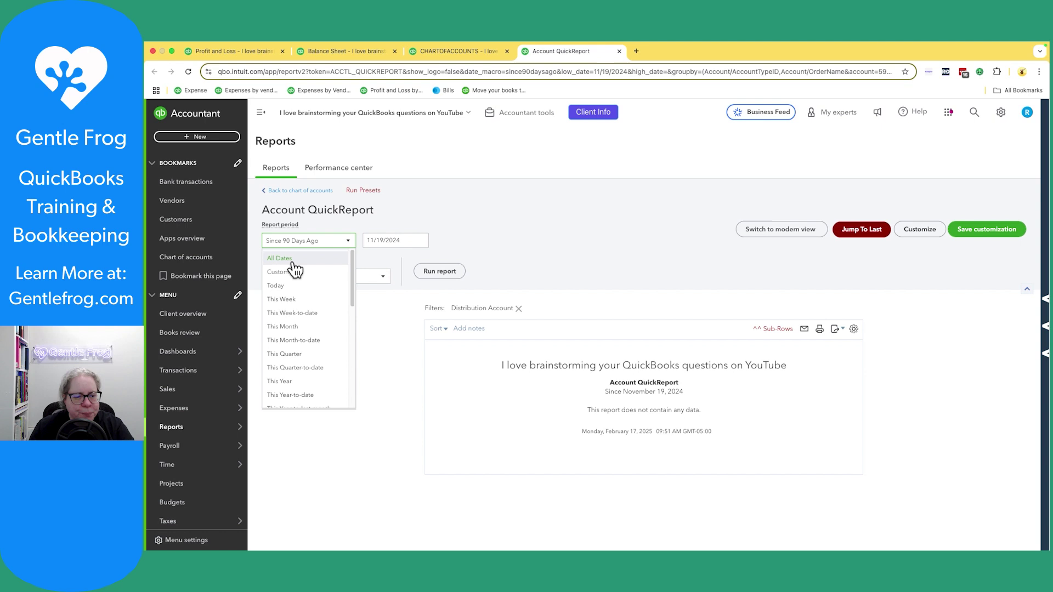
{"action": "left_click", "coordinate": [279, 258]}
{"action": "left_click", "coordinate": [440, 272]}
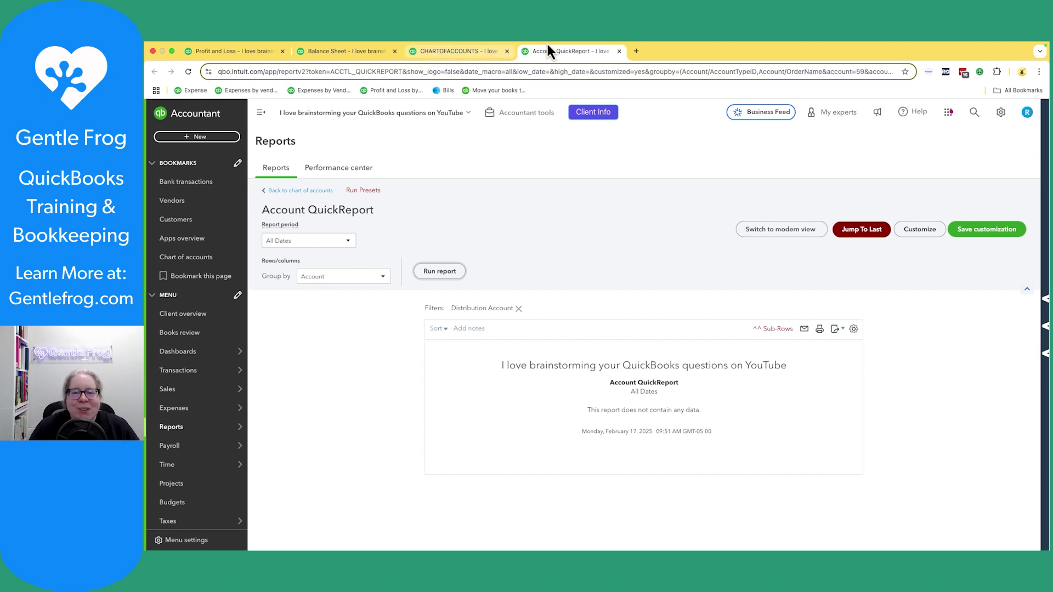
{"action": "left_click", "coordinate": [618, 51]}
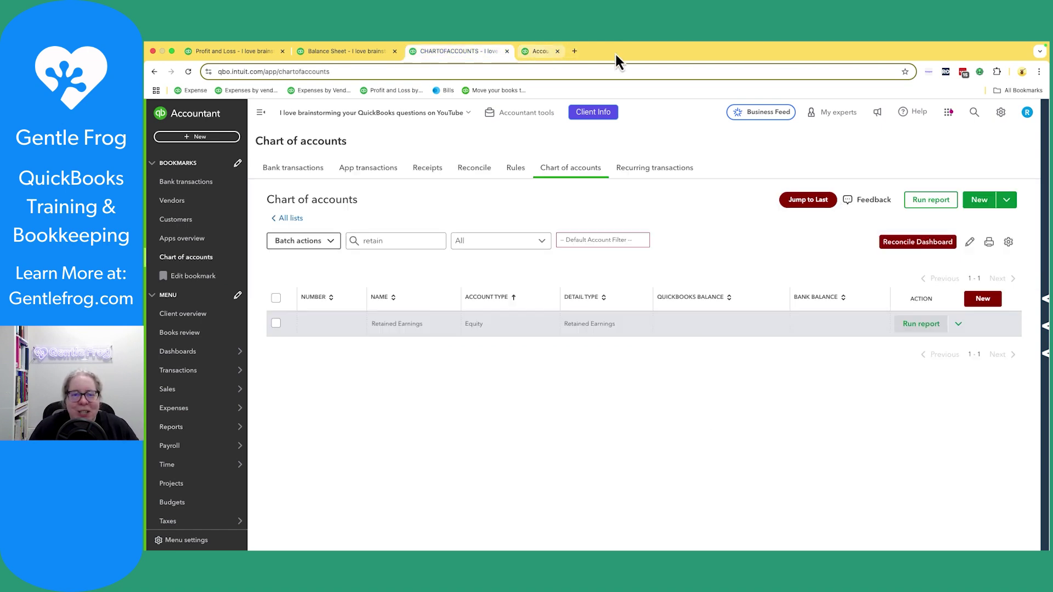
- Close the chart of accounts to return to the all-dates yearly Balance Sheet
{"action": "left_click", "coordinate": [507, 51]}
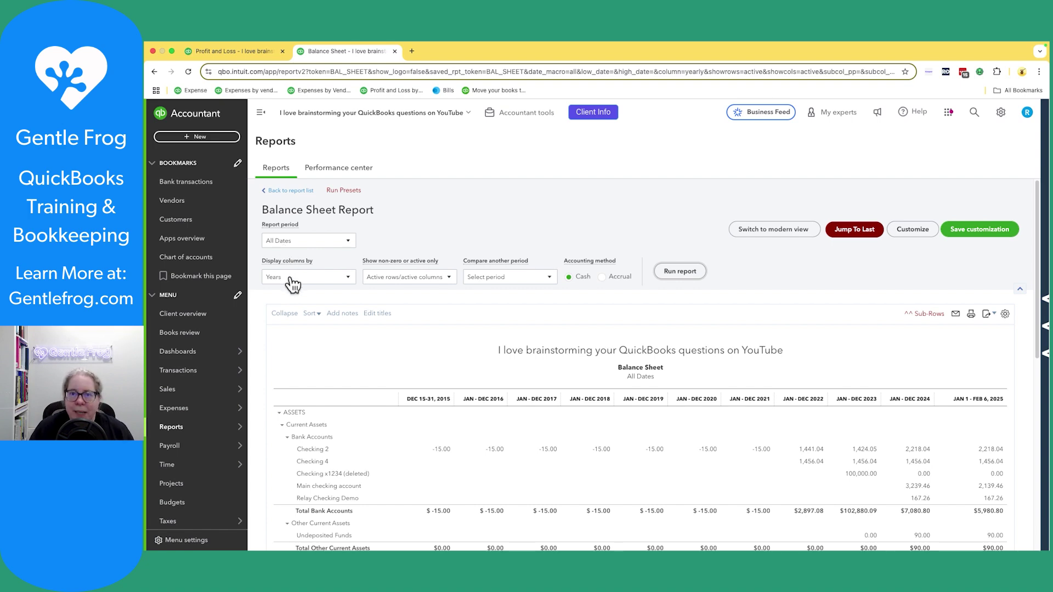
{"action": "scroll", "coordinate": [445, 363], "scroll_direction": "down", "scroll_amount": 8}
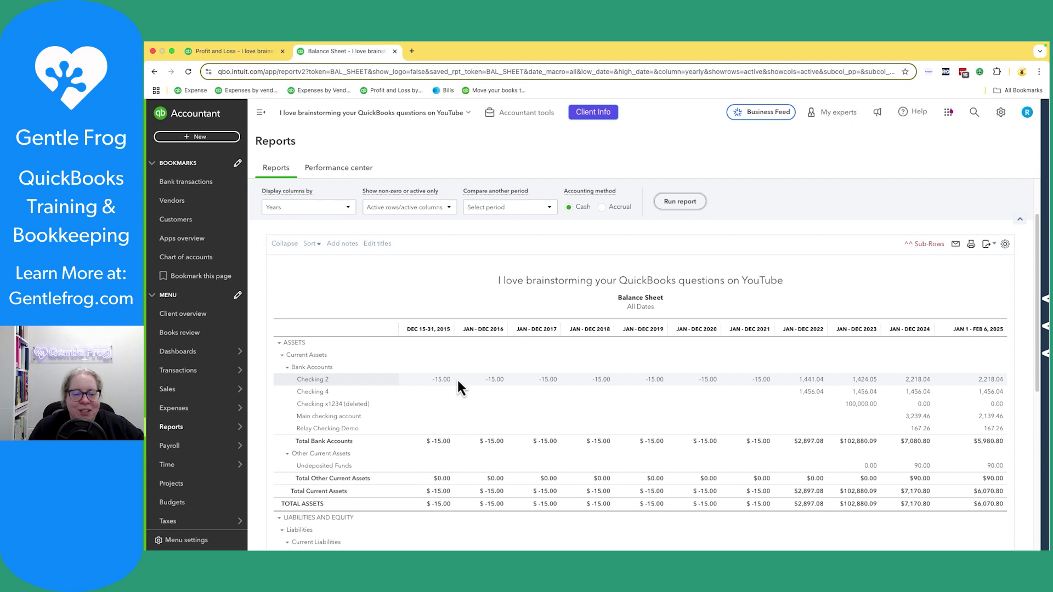
{"action": "scroll", "coordinate": [457, 378], "scroll_direction": "down", "scroll_amount": 1}
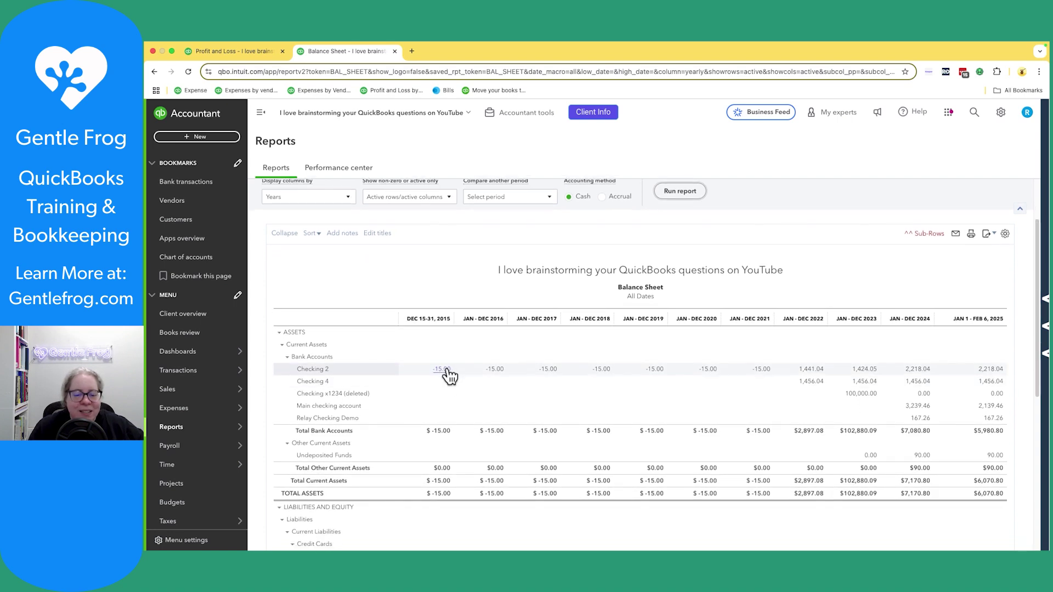
{"action": "scroll", "coordinate": [449, 375], "scroll_direction": "down", "scroll_amount": 3}
{"action": "scroll", "coordinate": [449, 375], "scroll_direction": "down", "scroll_amount": 3}
{"action": "scroll", "coordinate": [448, 374], "scroll_direction": "down", "scroll_amount": 2}
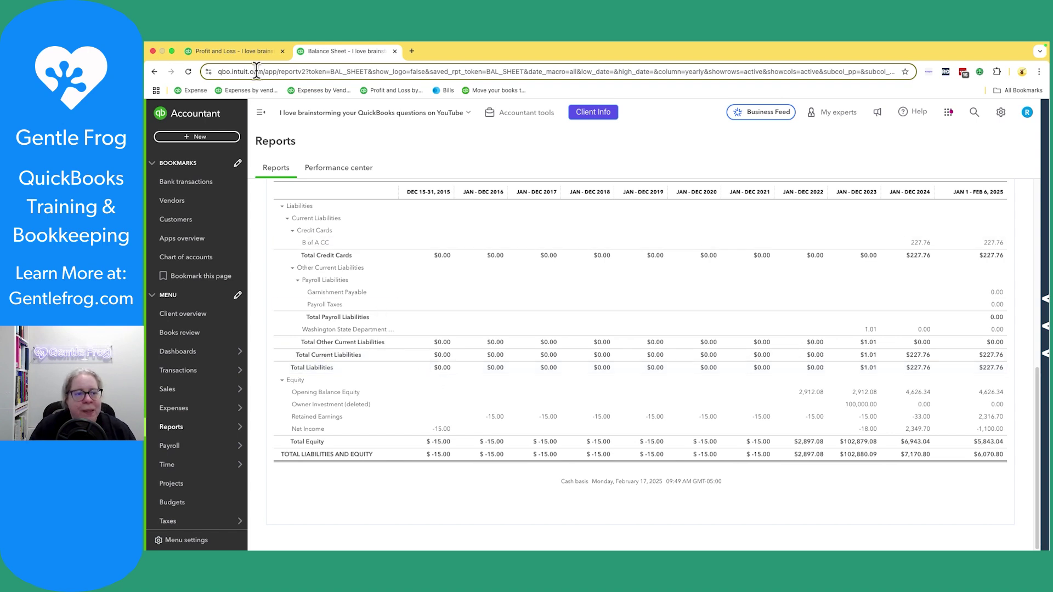
- Switch from the Balance Sheet equity rows to the yearly Profit and Loss report
{"action": "left_click", "coordinate": [234, 51]}
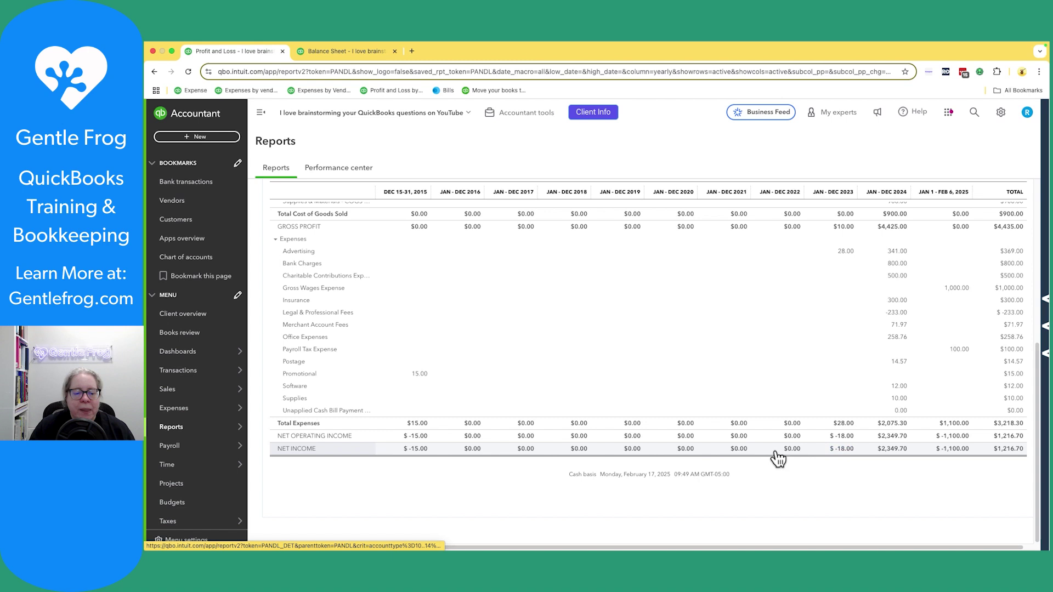
- Compare net income between the Balance Sheet and Profit and Loss, ending on the Balance Sheet
{"action": "left_click", "coordinate": [339, 51]}
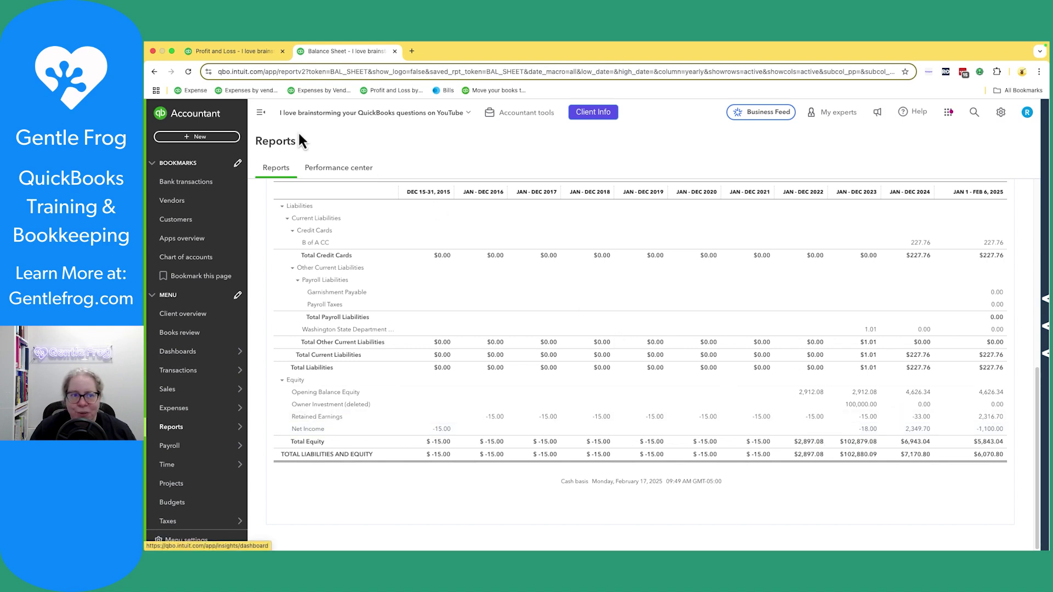
{"action": "left_click", "coordinate": [246, 51]}
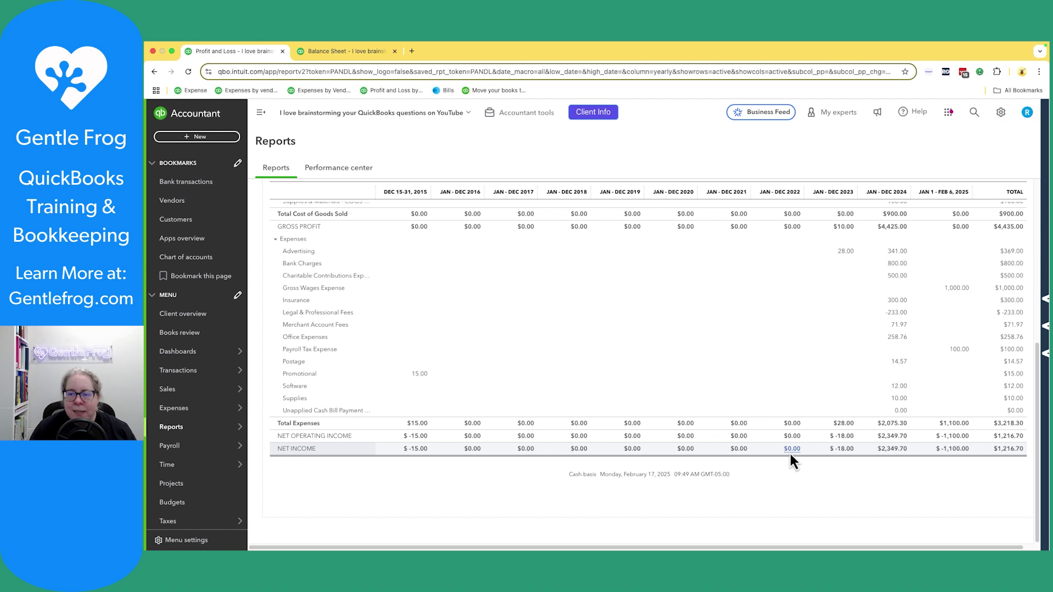
{"action": "left_click", "coordinate": [347, 52]}
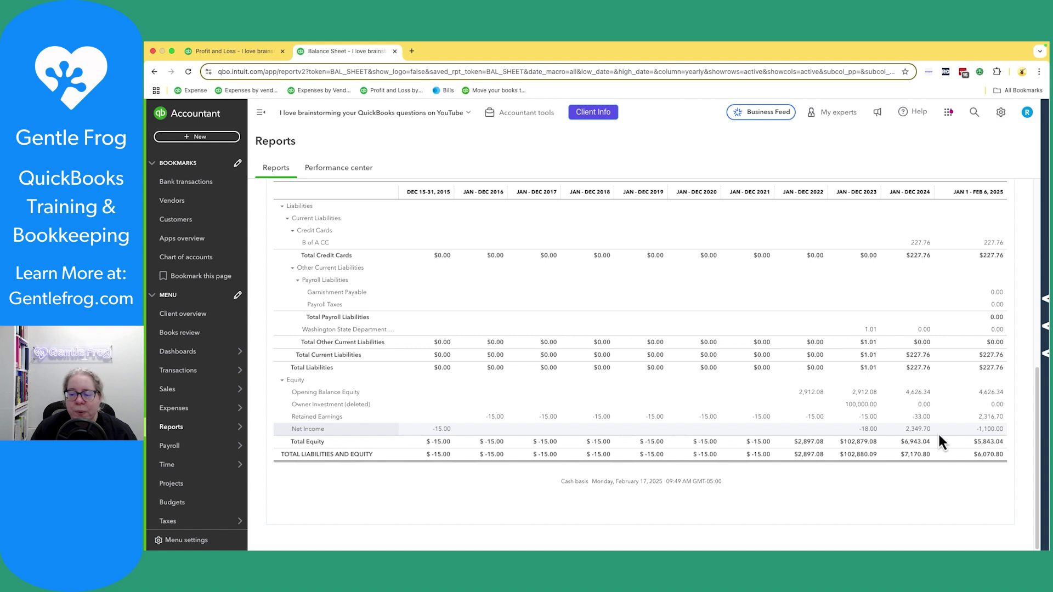
- Flip between Profit and Loss and Balance Sheet, ending on the 2024 Net Income of 2,349.70
{"action": "left_click", "coordinate": [241, 53]}
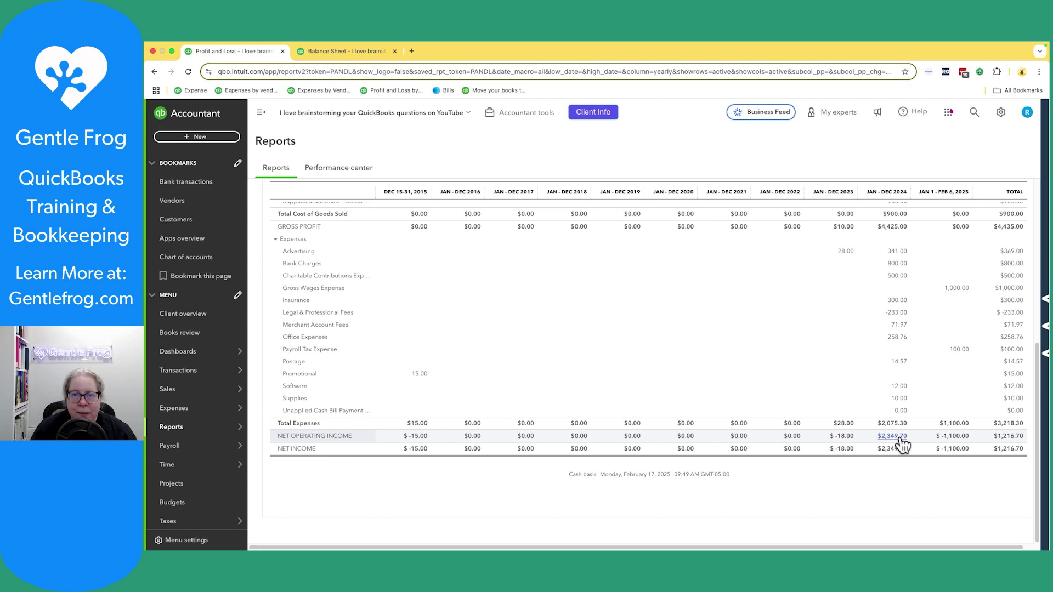
{"action": "key", "text": "ctrl+Tab"}
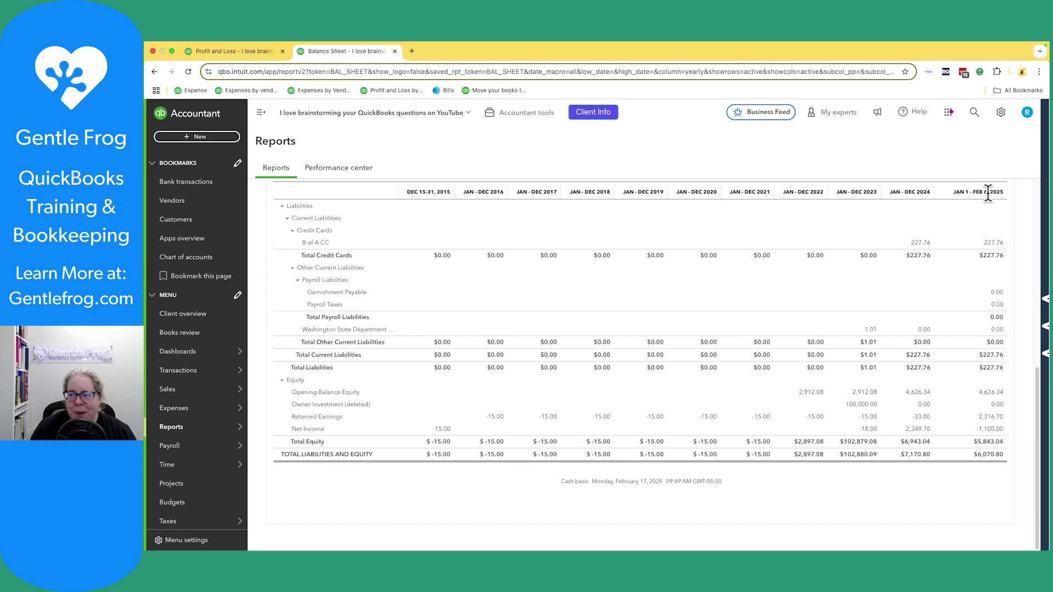
{"action": "scroll", "coordinate": [989, 194], "scroll_direction": "up", "scroll_amount": 10}
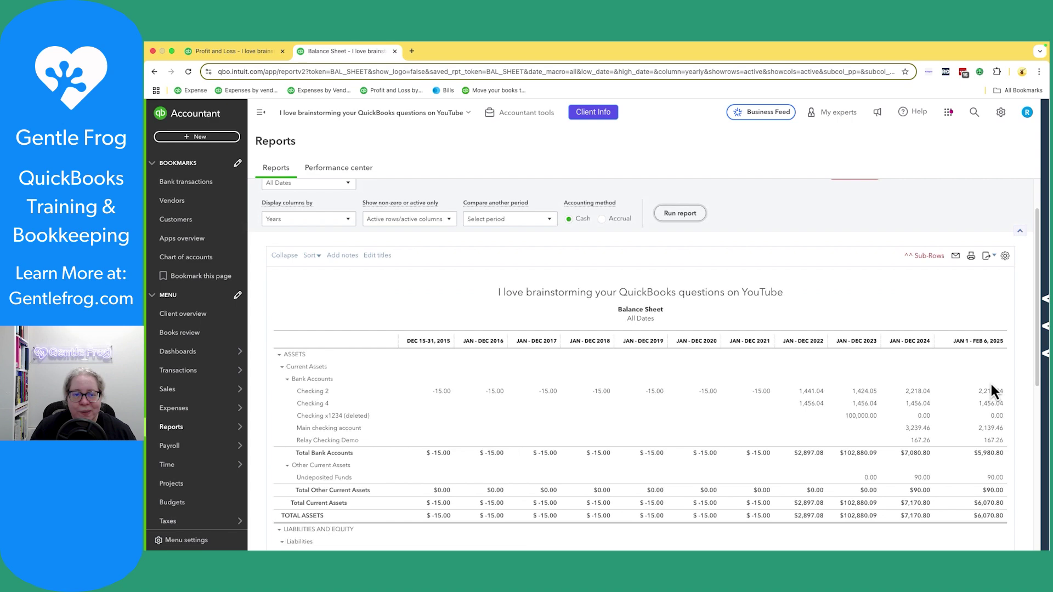
{"action": "scroll", "coordinate": [991, 382], "scroll_direction": "down", "scroll_amount": 10}
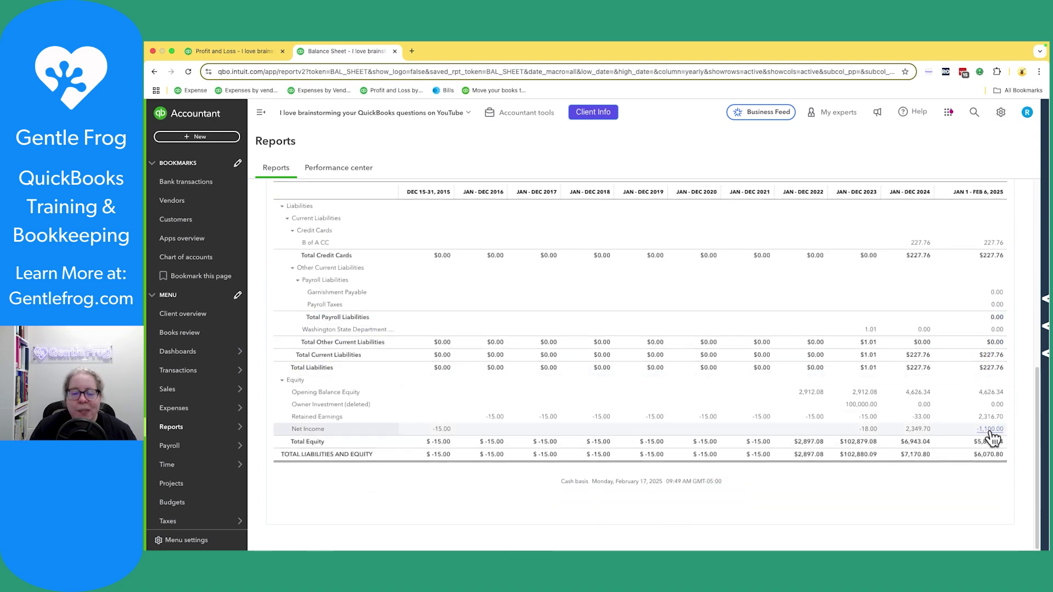
{"action": "left_click", "coordinate": [232, 54]}
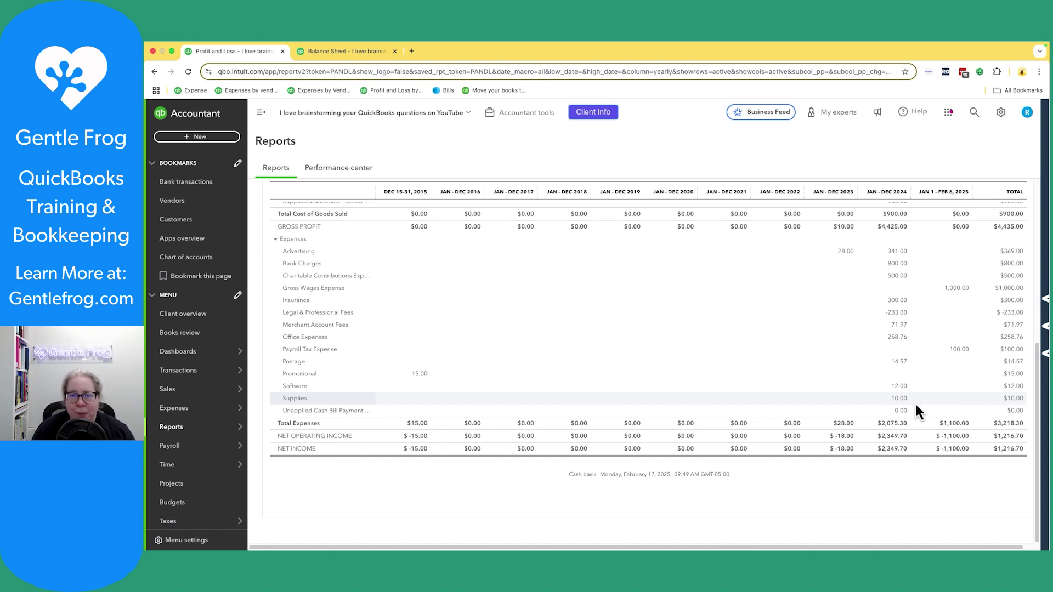
- Flip back to the yearly Balance Sheet showing Net Income 2,349.70 and Total Equity 6,943.04
{"action": "key", "text": "ctrl+Tab"}
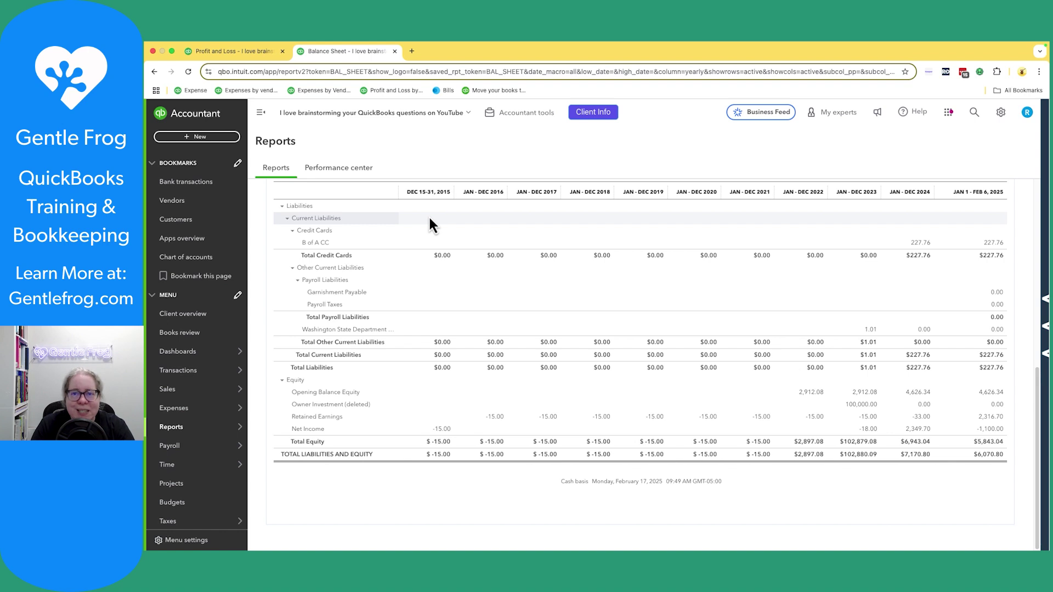